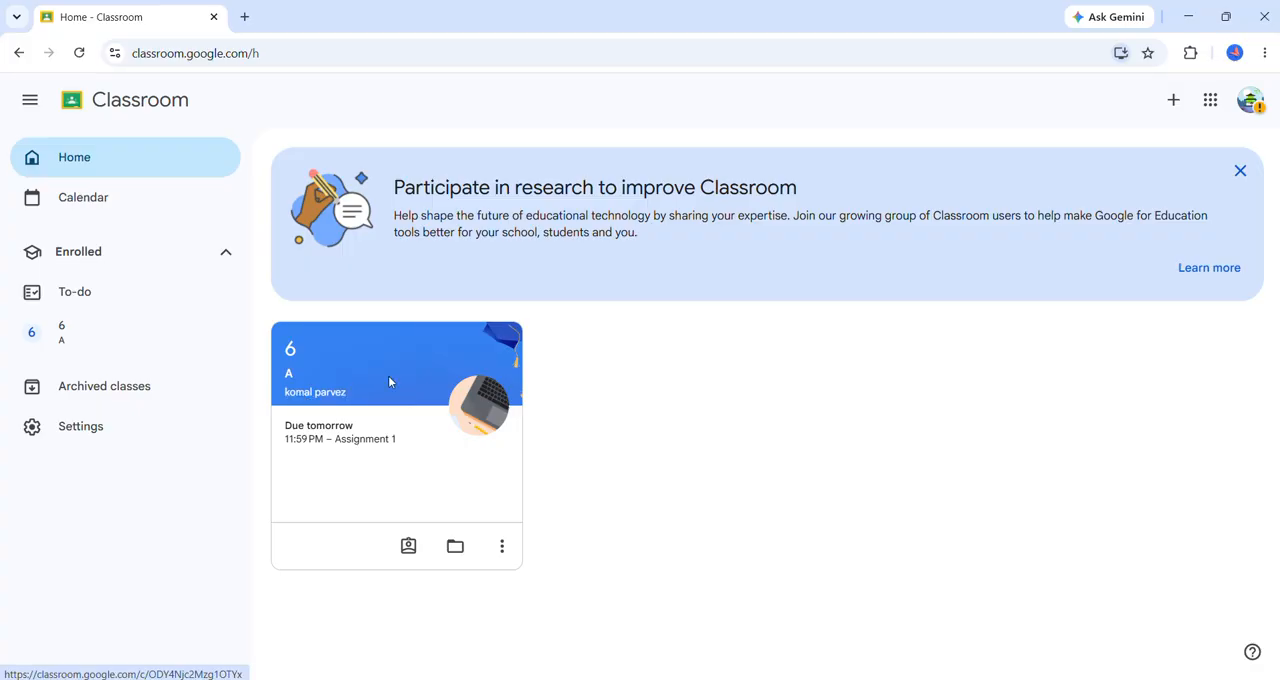
Look over the stream of class 6 A, and open Assignment 1 from the to-do list.
{"action": "left_click", "coordinate": [292, 357]}
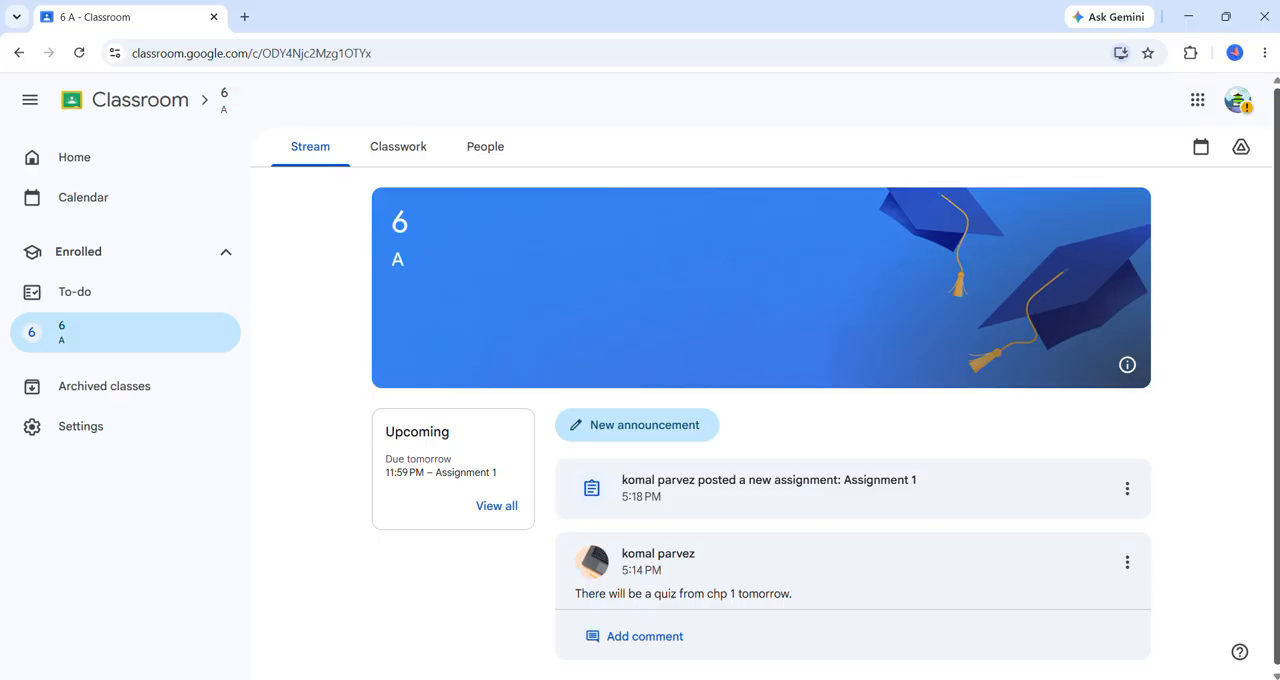
{"action": "scroll", "coordinate": [760, 420], "scroll_direction": "down", "scroll_amount": 1}
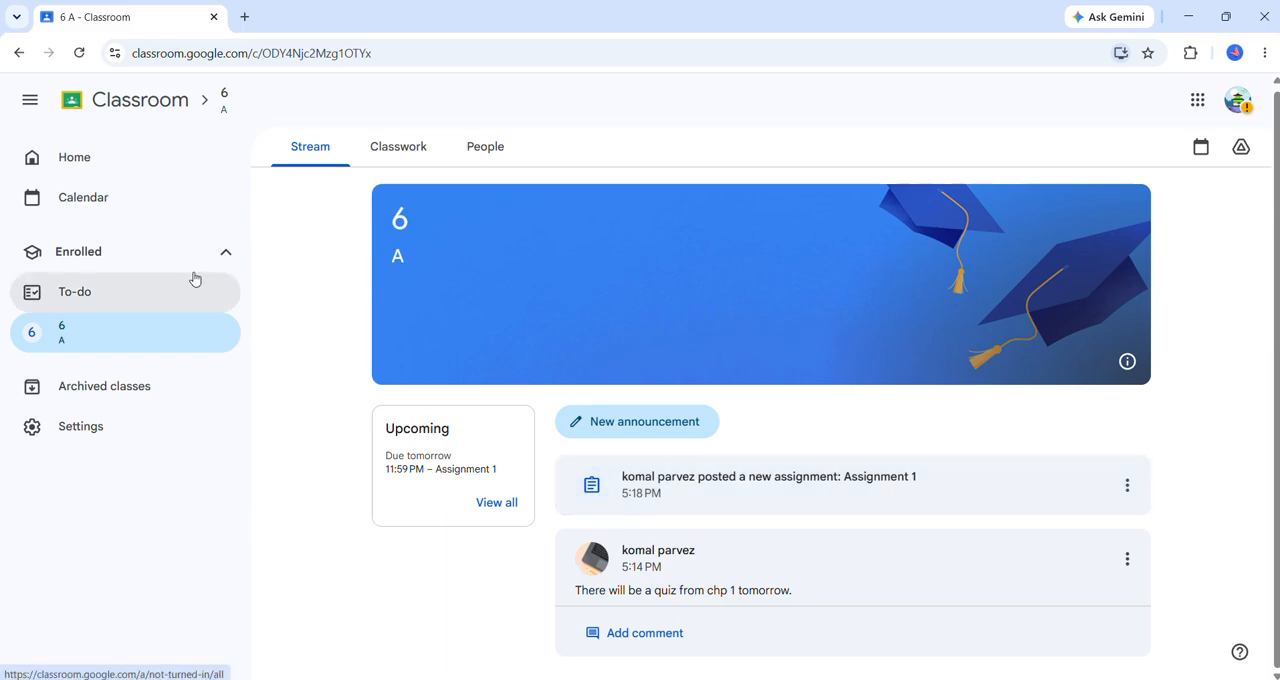
{"action": "left_click", "coordinate": [95, 301]}
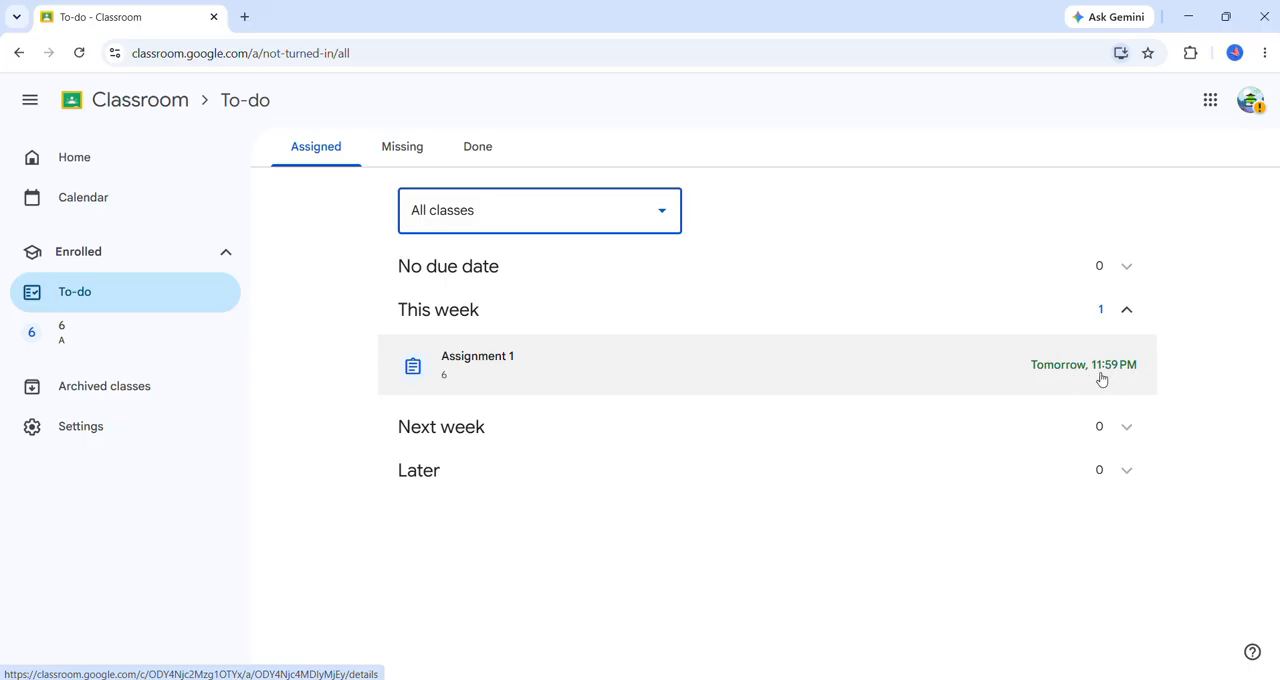
{"action": "left_click", "coordinate": [477, 379]}
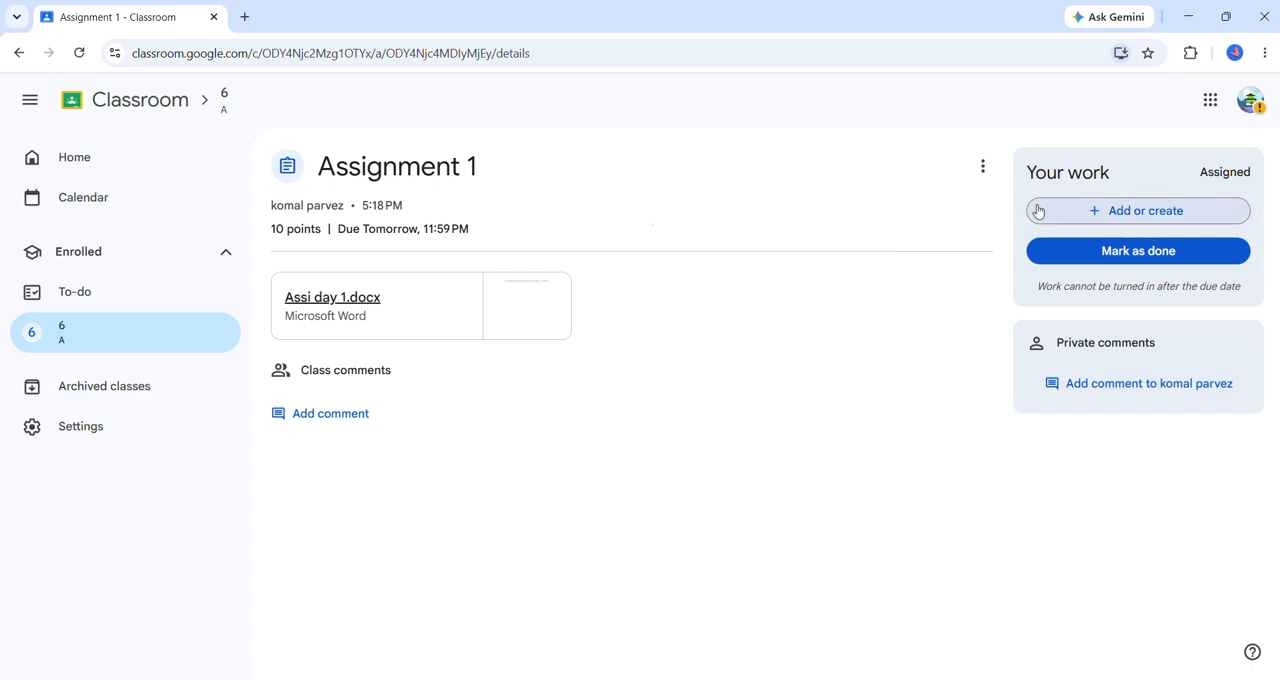
Attach assignment 1.docx from the assignments folder inside the desktop's training folder to Assignment 1, and remove the attachment again.
{"action": "left_click", "coordinate": [1126, 214]}
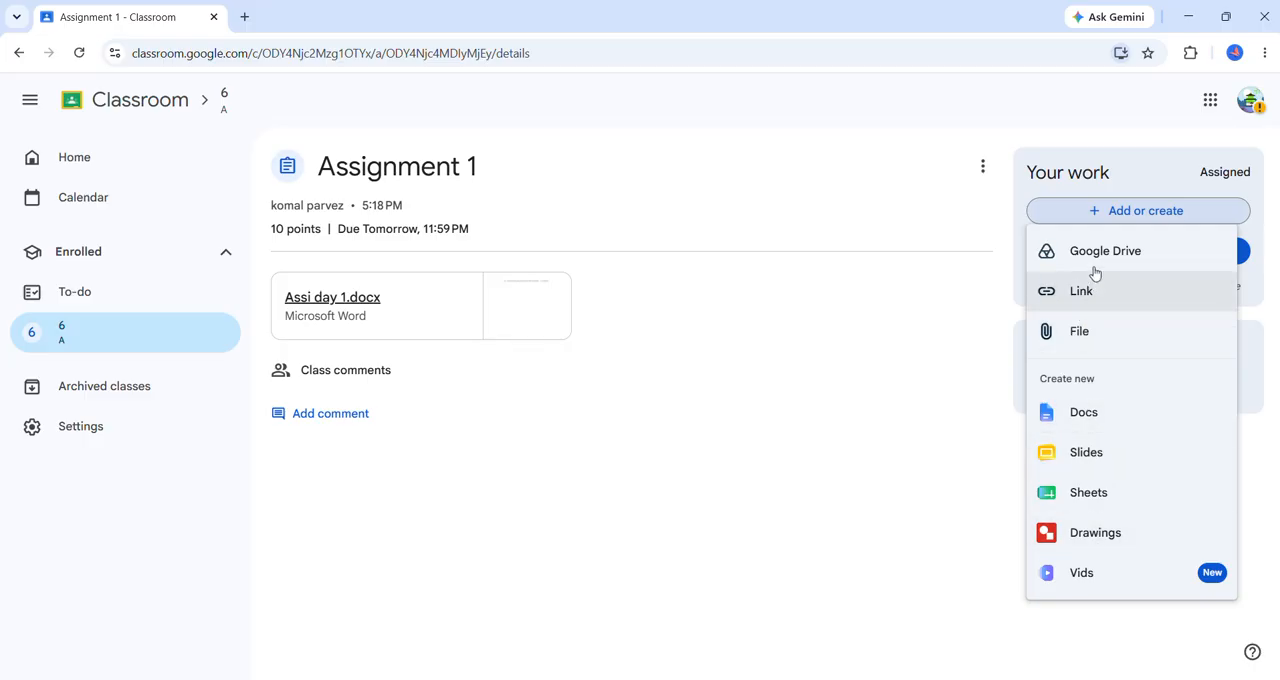
{"action": "left_click", "coordinate": [1082, 333]}
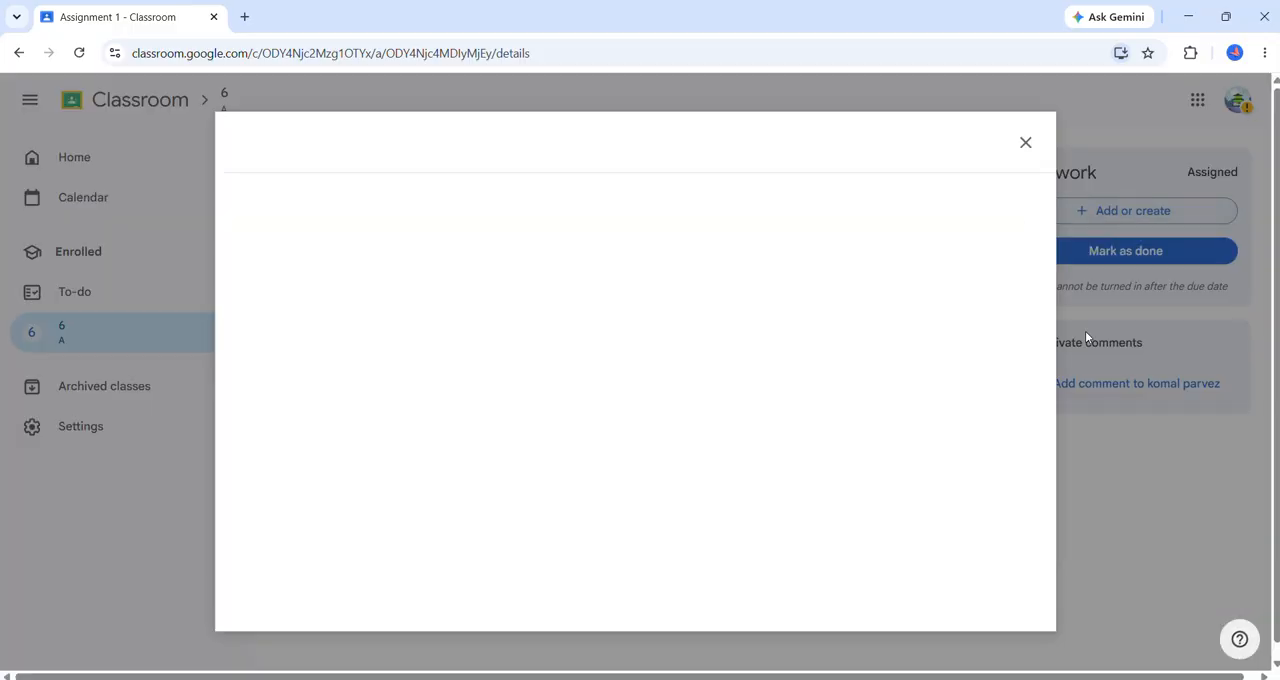
{"action": "left_click", "coordinate": [634, 480]}
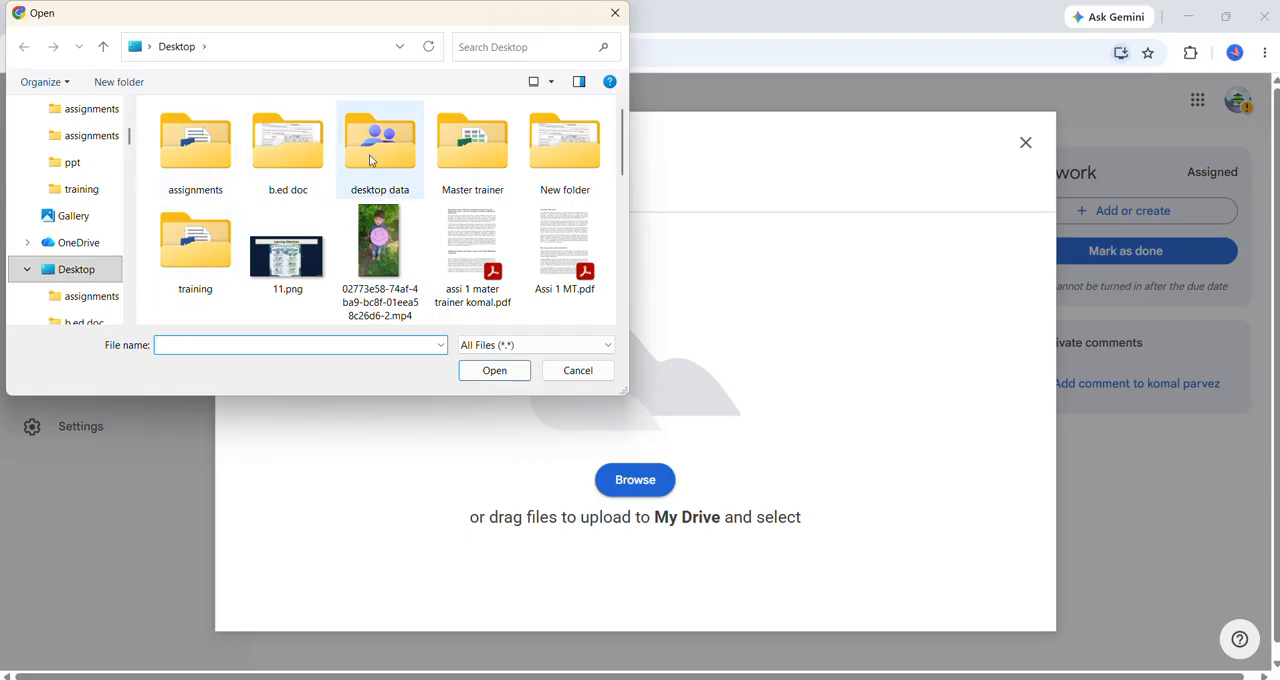
{"action": "double_click", "coordinate": [205, 238]}
{"action": "double_click", "coordinate": [206, 134]}
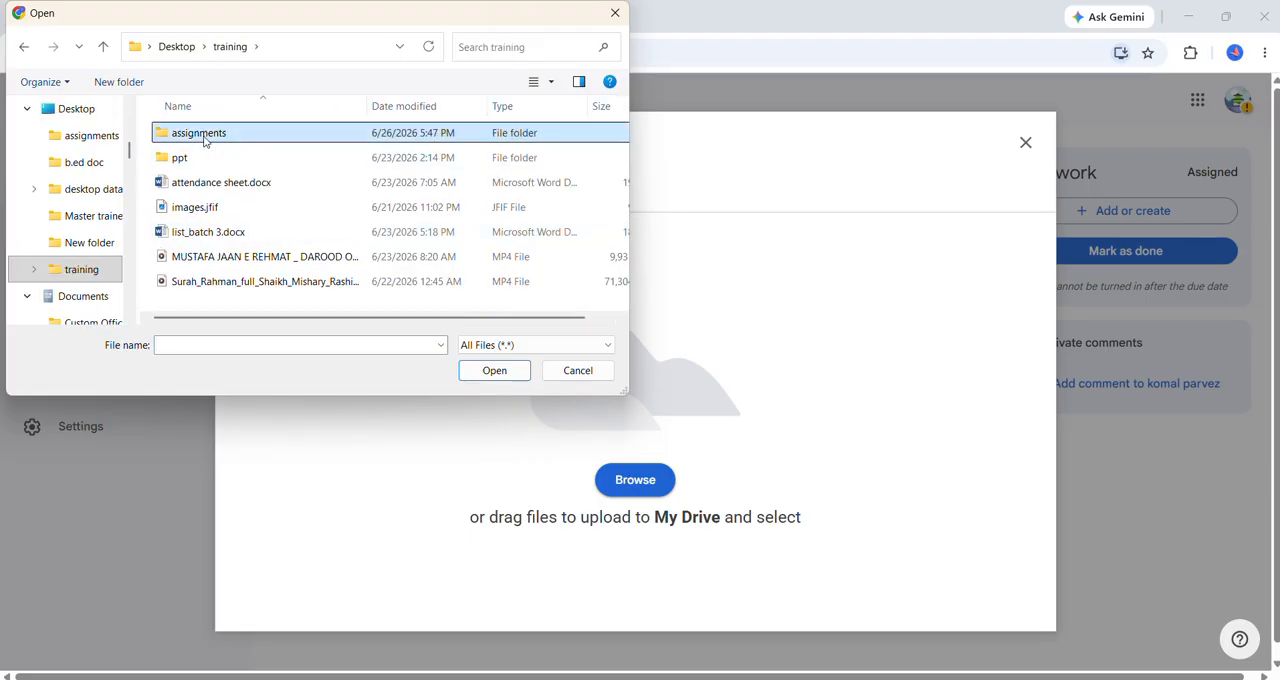
{"action": "left_click", "coordinate": [196, 160]}
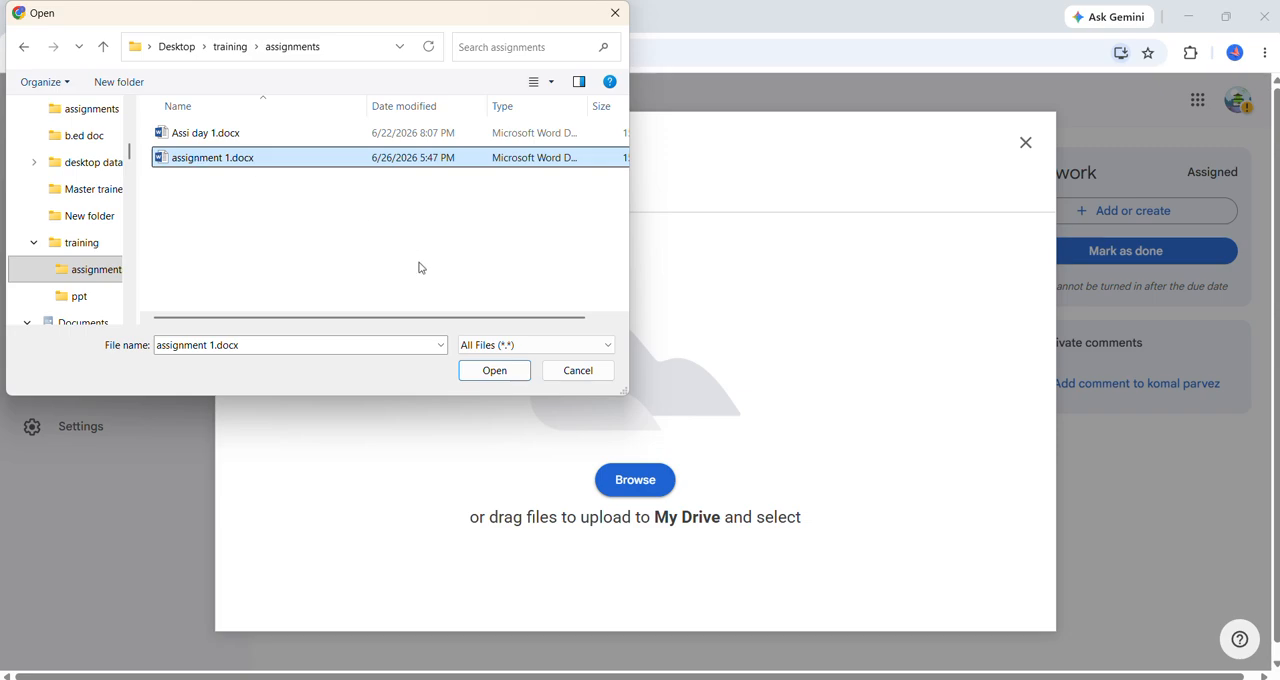
{"action": "left_click", "coordinate": [495, 379]}
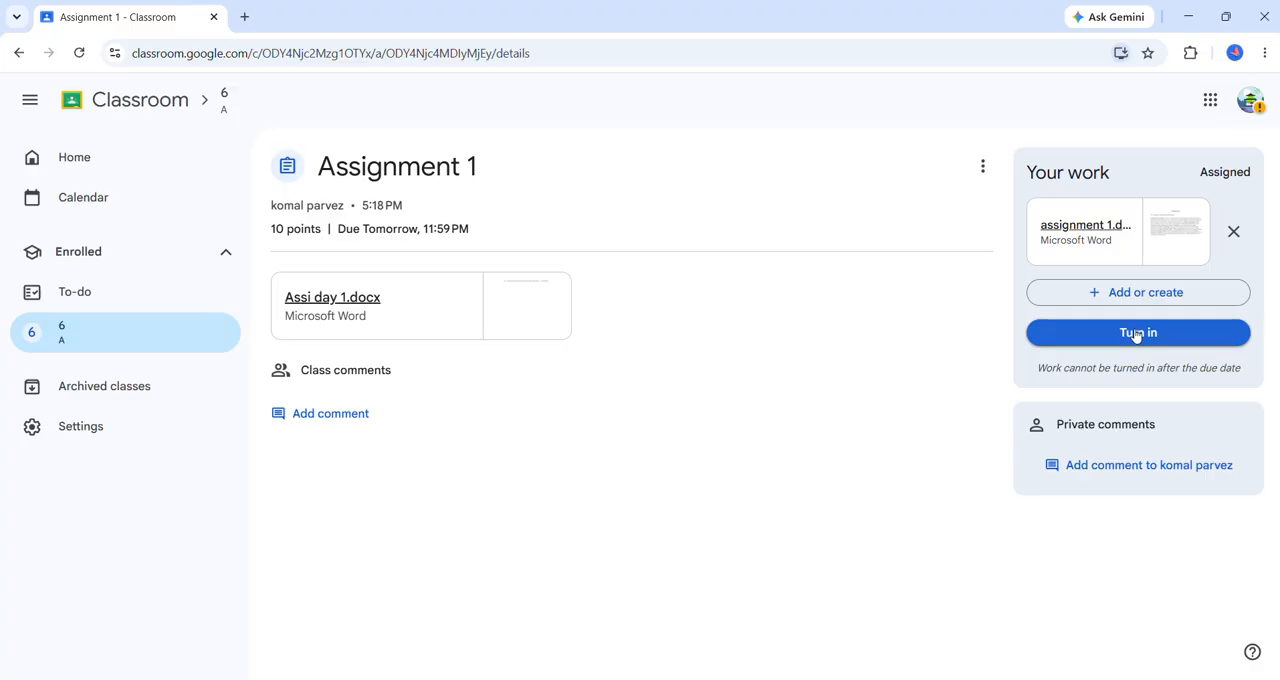
{"action": "left_click", "coordinate": [1233, 231]}
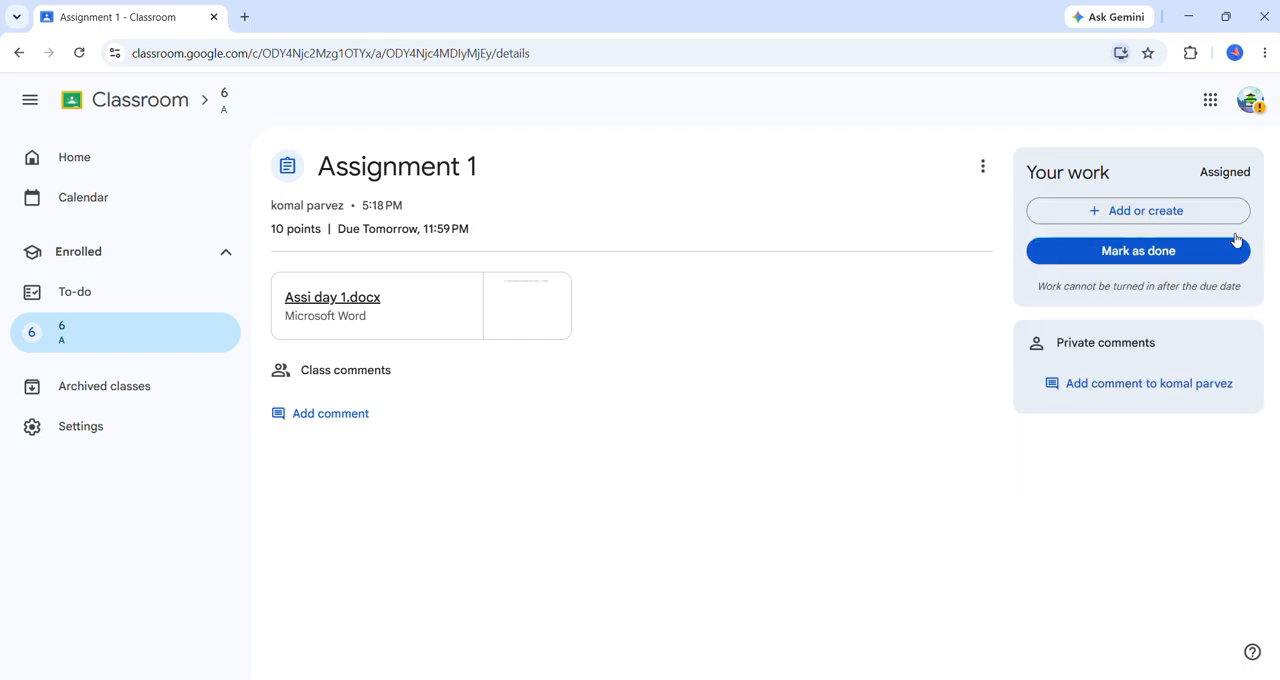
Create a new Google Docs file for the assignment and write "Q1: What are emerging Technologies?" as its first line.
{"action": "left_click", "coordinate": [1095, 212]}
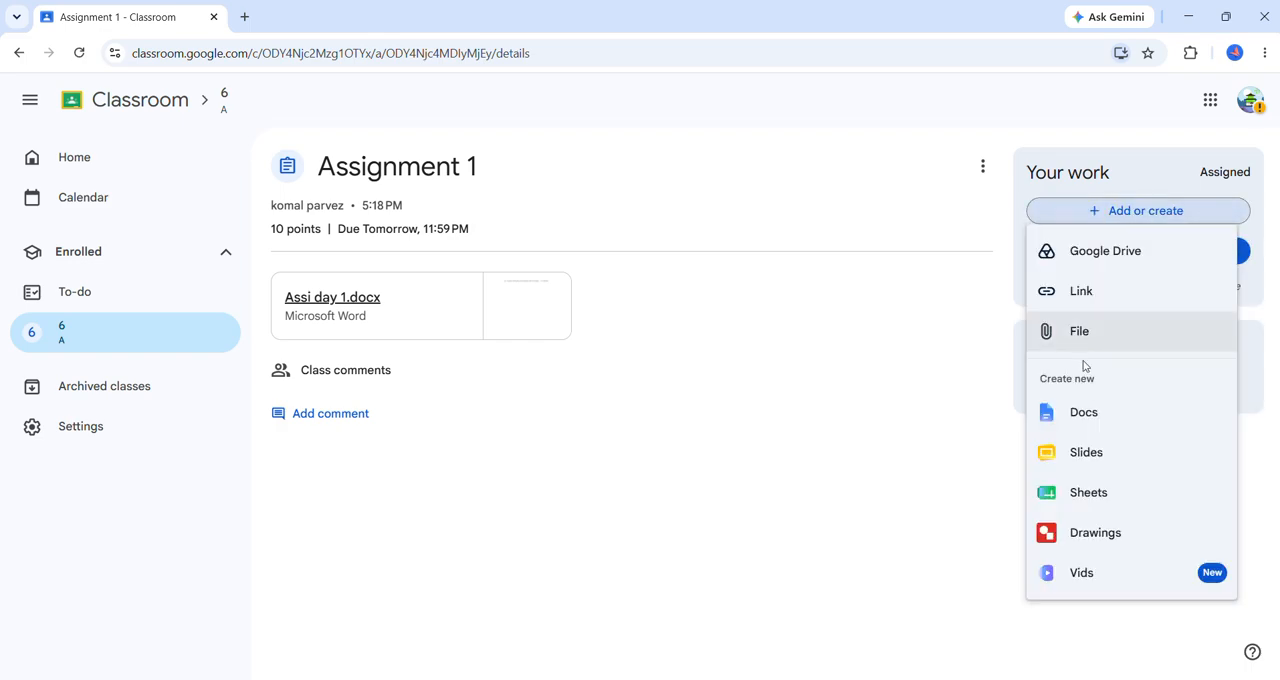
{"action": "left_click", "coordinate": [1087, 416]}
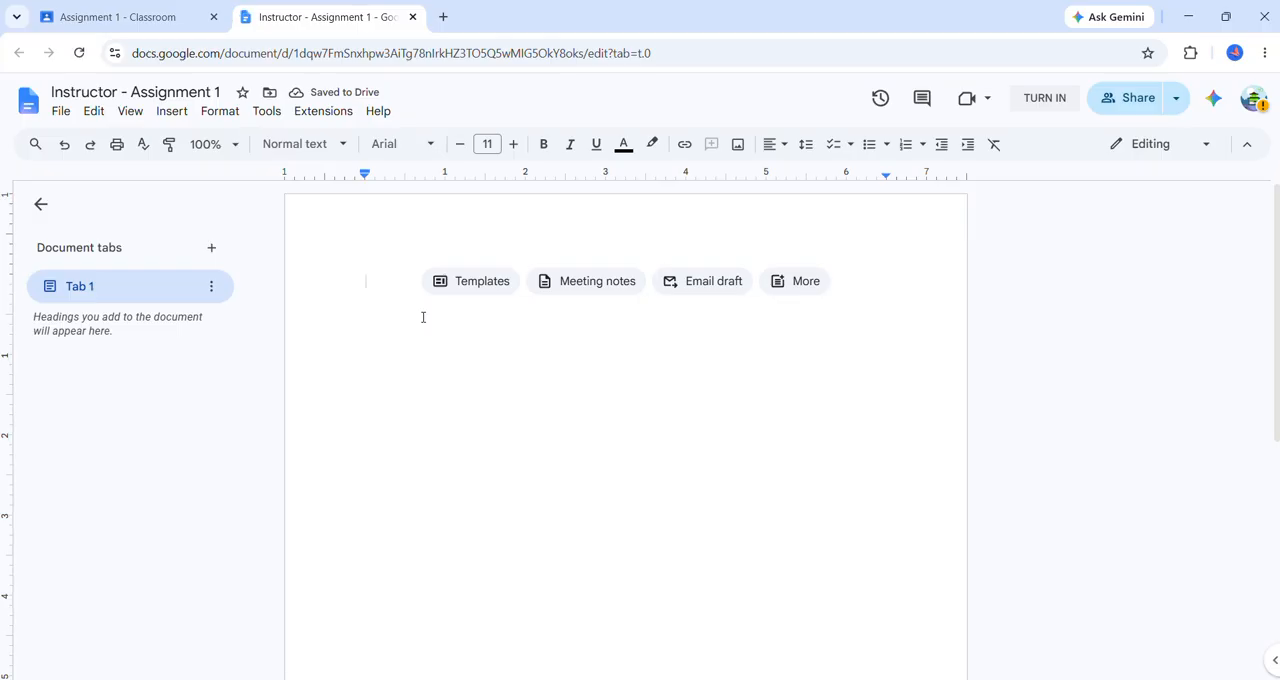
{"action": "type", "text": "Q"}
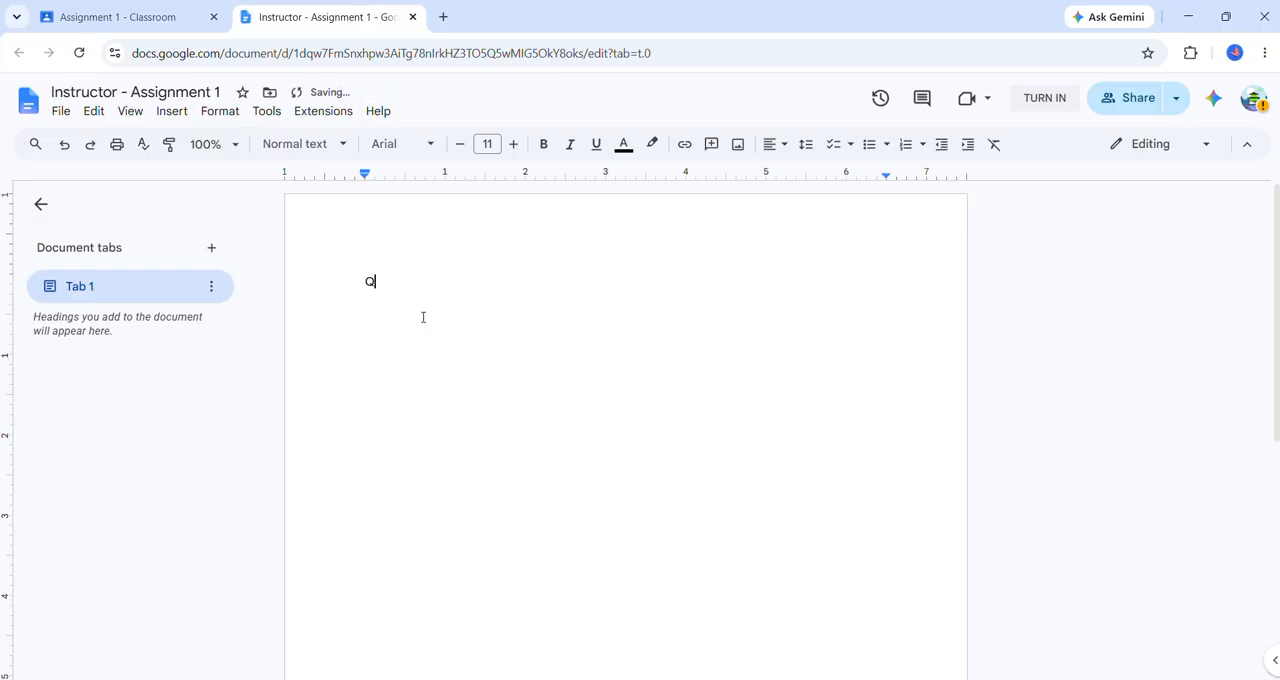
{"action": "type", "text": "1: What are emerging Techlogo"}
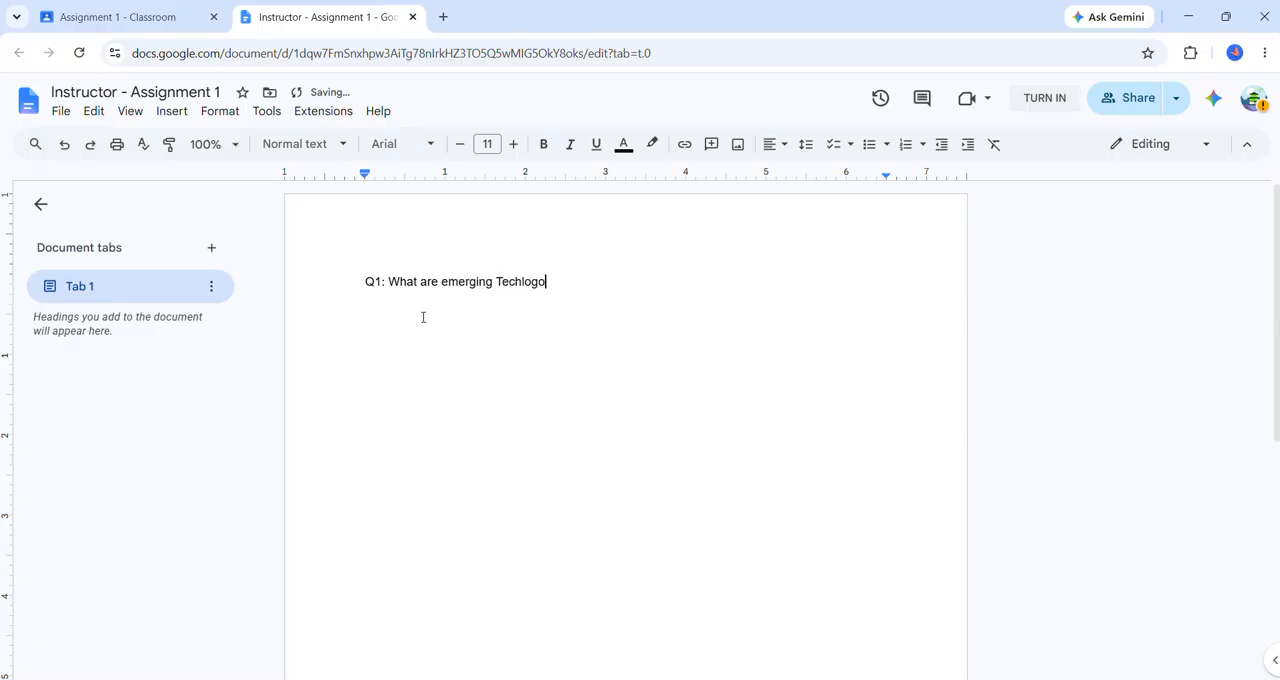
{"action": "key", "text": "BackSpace"}
{"action": "key", "text": "BackSpace"}
{"action": "key", "text": "BackSpace"}
{"action": "key", "text": "BackSpace"}
{"action": "type", "text": "nologies?"}
Start an answer with "Ans:" one blank line below the question and paste the copied paragraph on emerging technologies.
{"action": "key", "text": "Return"}
{"action": "key", "text": "Return"}
{"action": "type", "text": "A"}
{"action": "type", "text": ":"}
{"action": "type", "text": "Emerging technologies are new or rapidly developing technologies that have the potential to transform the way people live, work, communicate, and solve problems. These technologies are still evolving but are expected to have a significant impact on society, businesses, education, and the economy. Examples of emerging technologies include Artificial Intelligence (AI), which enables computers to learn and make decisions; the Internet of Things (IoT), which connects everyday devices to the internet; blockchain, which provides secure digital transactions; quantum computing, which can solve complex problems much faster than traditional computers; robotics and automation, which perform tasks with minimal human intervention; Augmented Reality (AR) and Virtual Reality (VR), which create interactive digital experiences; biotechnology, which advances healthcare and agriculture; and renewable energy technologies, which promote sustainable development. These technologies are driving innovation, creating new career opportunities, improving efficiency, and shaping the future of industries and everyday life."}
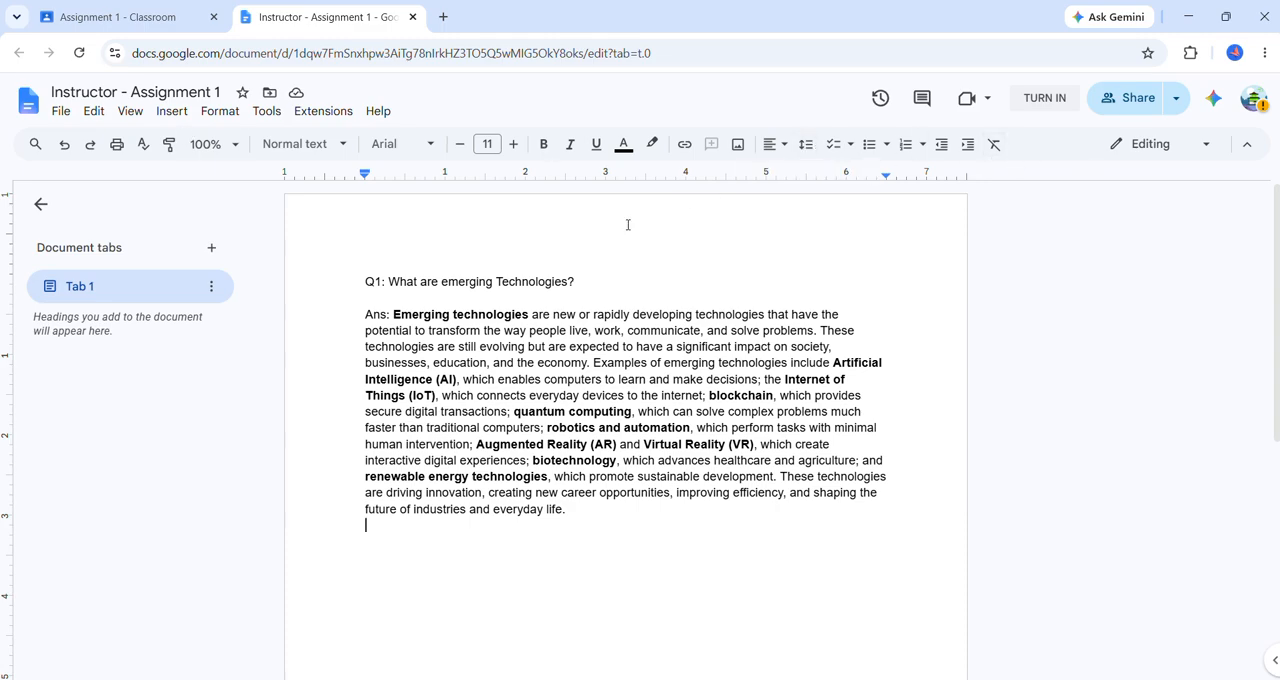
Justify the pasted answer paragraph.
{"action": "left_click_drag", "start_coordinate": [393, 314], "coordinate": [656, 530]}
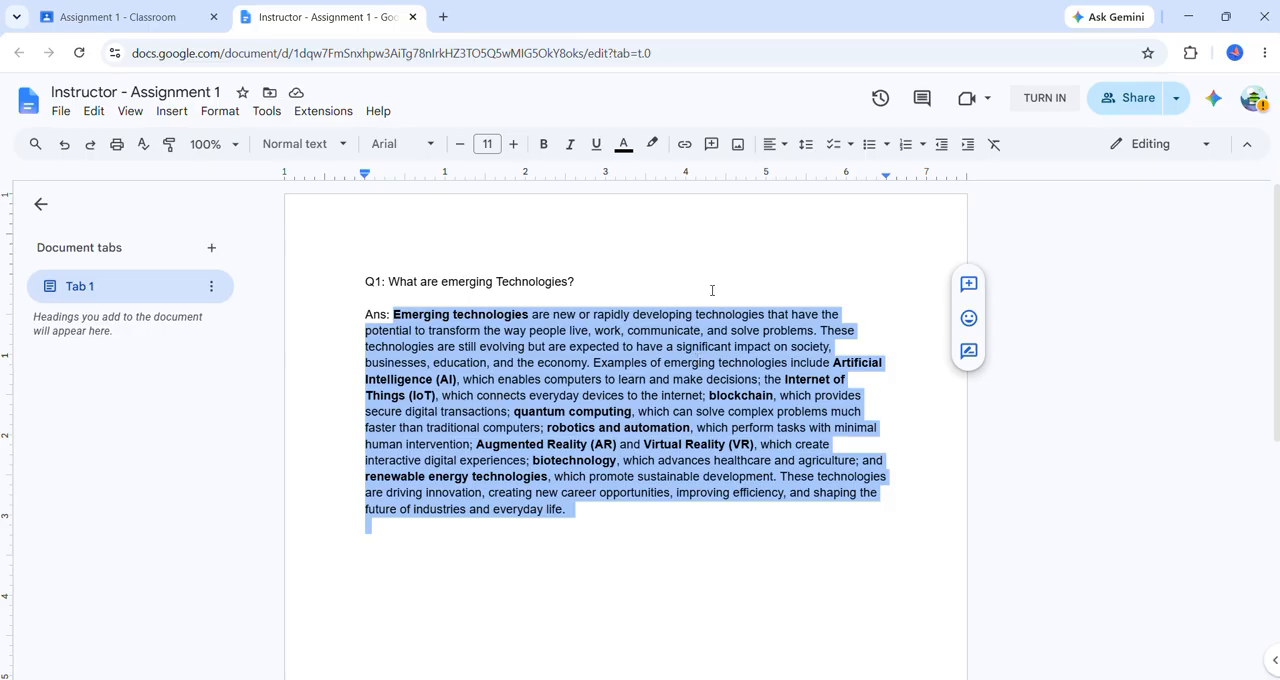
{"action": "left_click", "coordinate": [784, 145]}
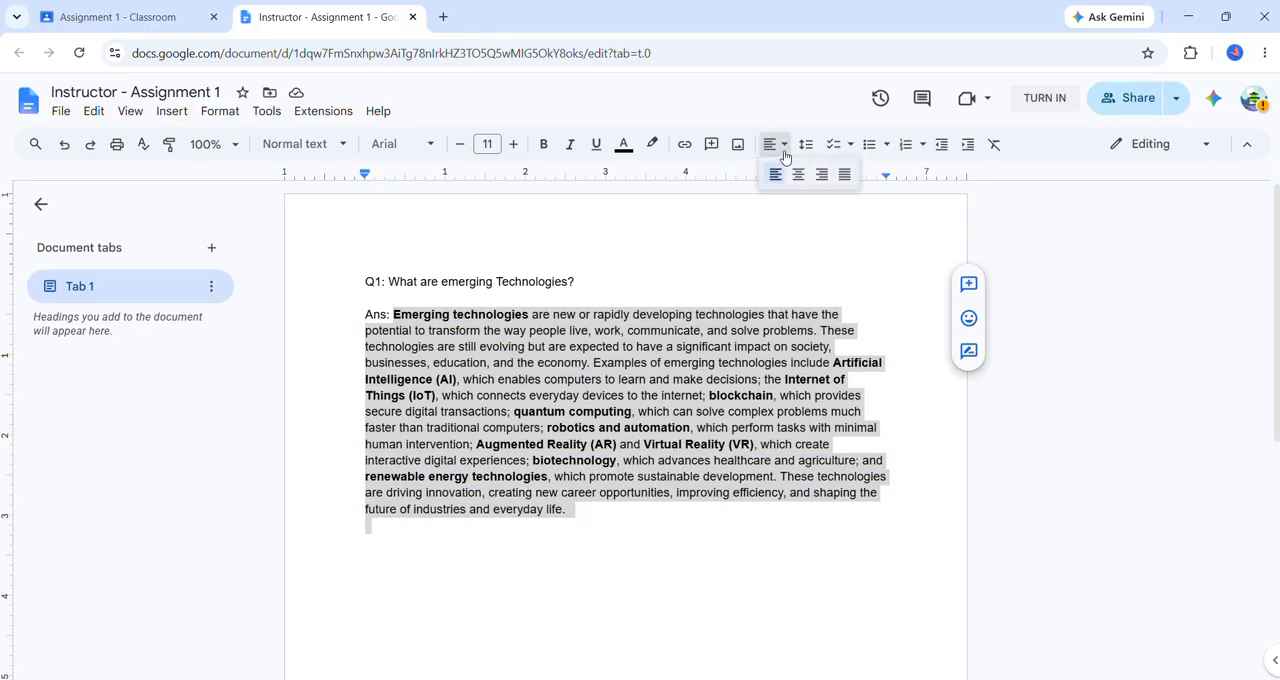
{"action": "left_click", "coordinate": [845, 175]}
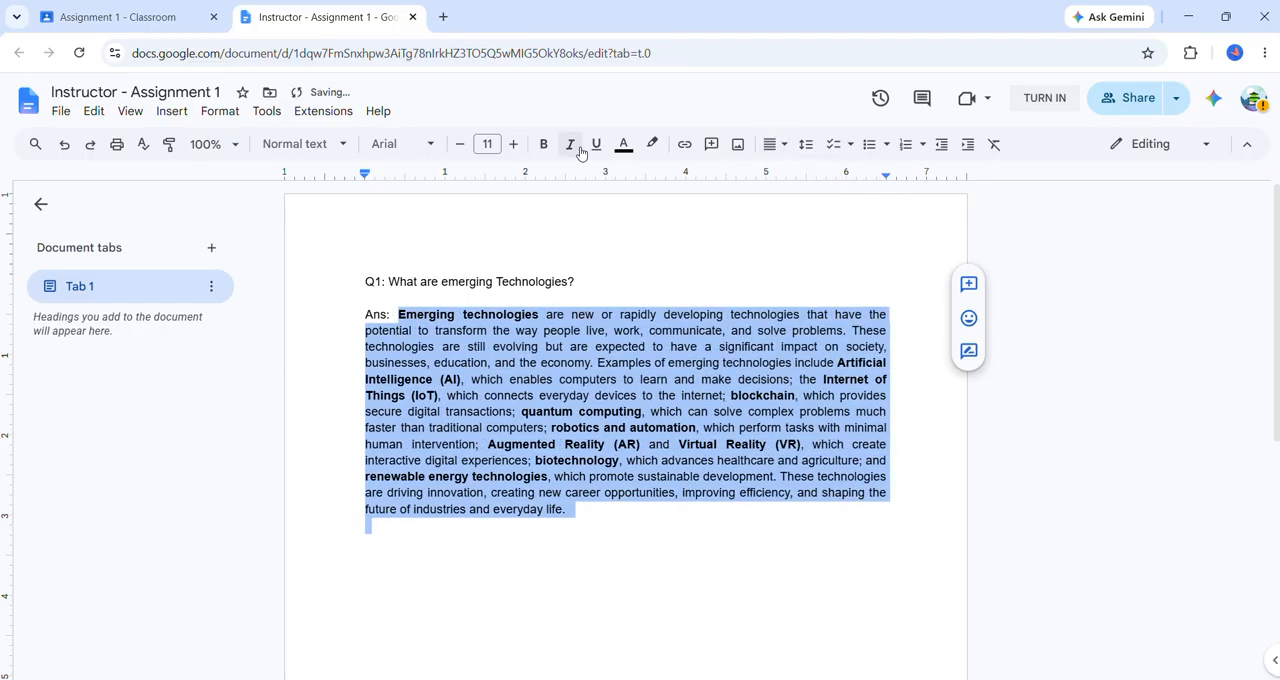
{"action": "left_click", "coordinate": [462, 145]}
{"action": "left_click", "coordinate": [462, 145]}
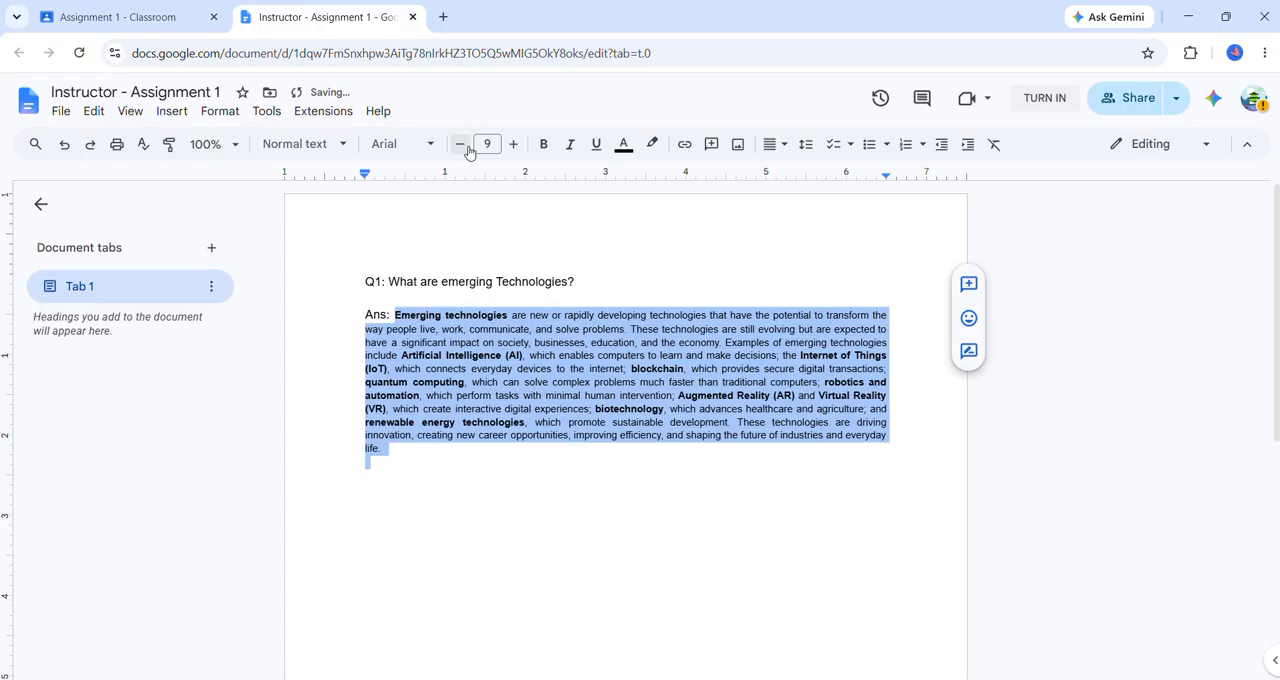
{"action": "left_click", "coordinate": [513, 145]}
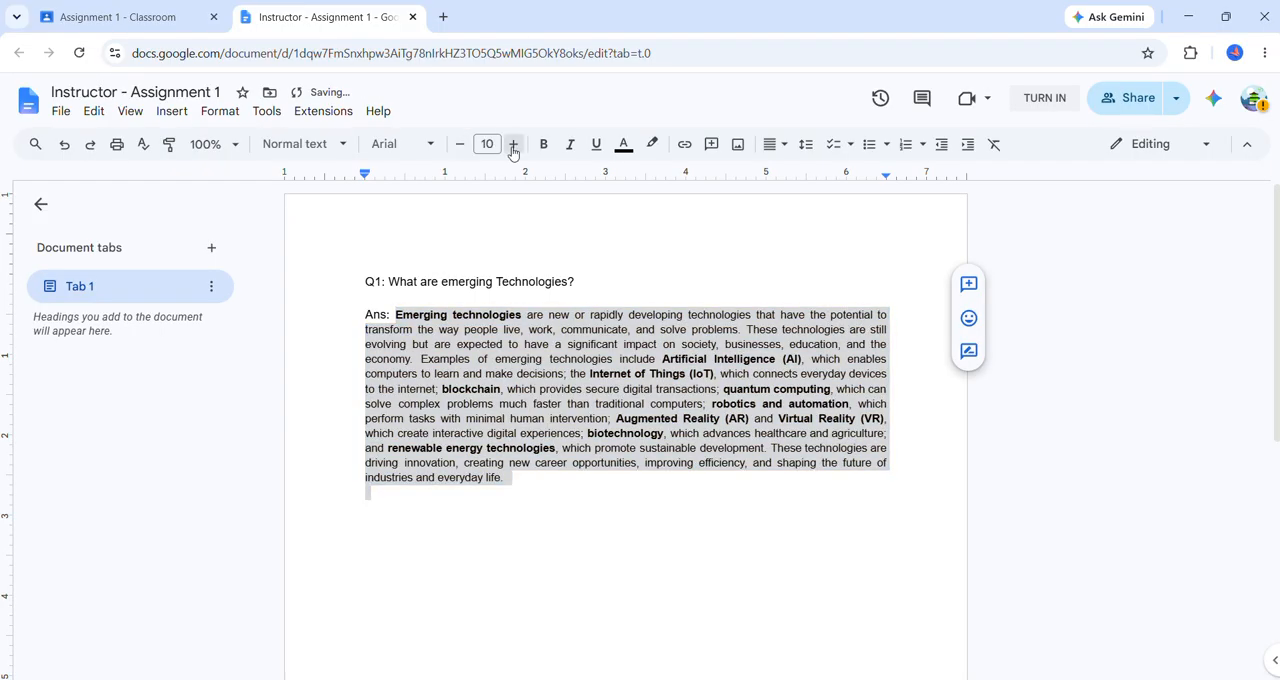
{"action": "left_click", "coordinate": [513, 145]}
Remove the bold formatting from the whole answer paragraph.
{"action": "left_click", "coordinate": [544, 145]}
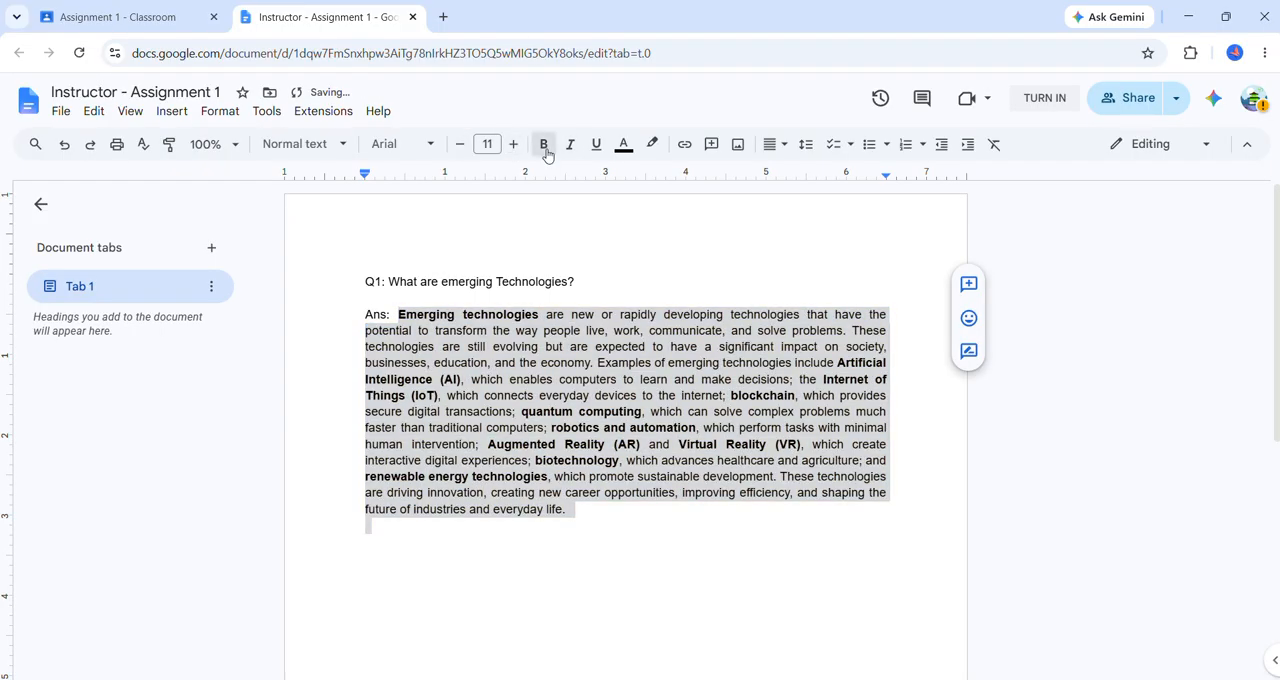
{"action": "left_click", "coordinate": [544, 145]}
Format the question line in bold with font size 14.
{"action": "left_click_drag", "start_coordinate": [594, 281], "coordinate": [362, 283]}
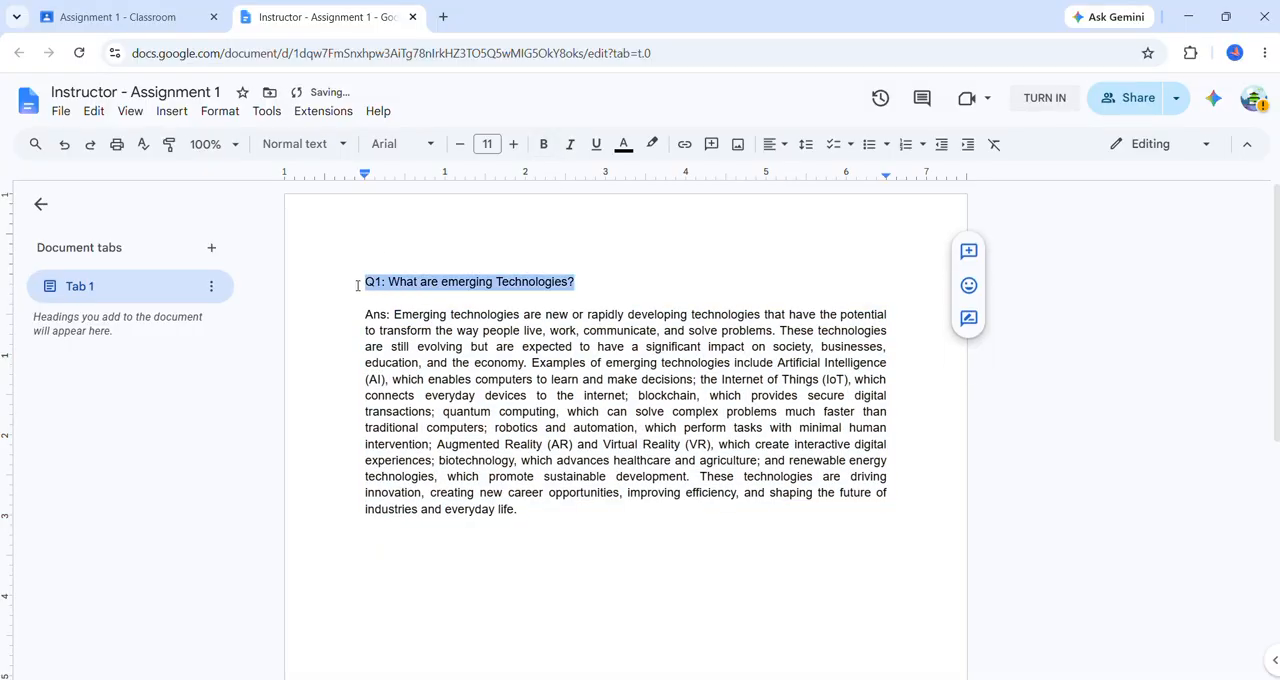
{"action": "left_click", "coordinate": [513, 145]}
{"action": "left_click", "coordinate": [513, 145]}
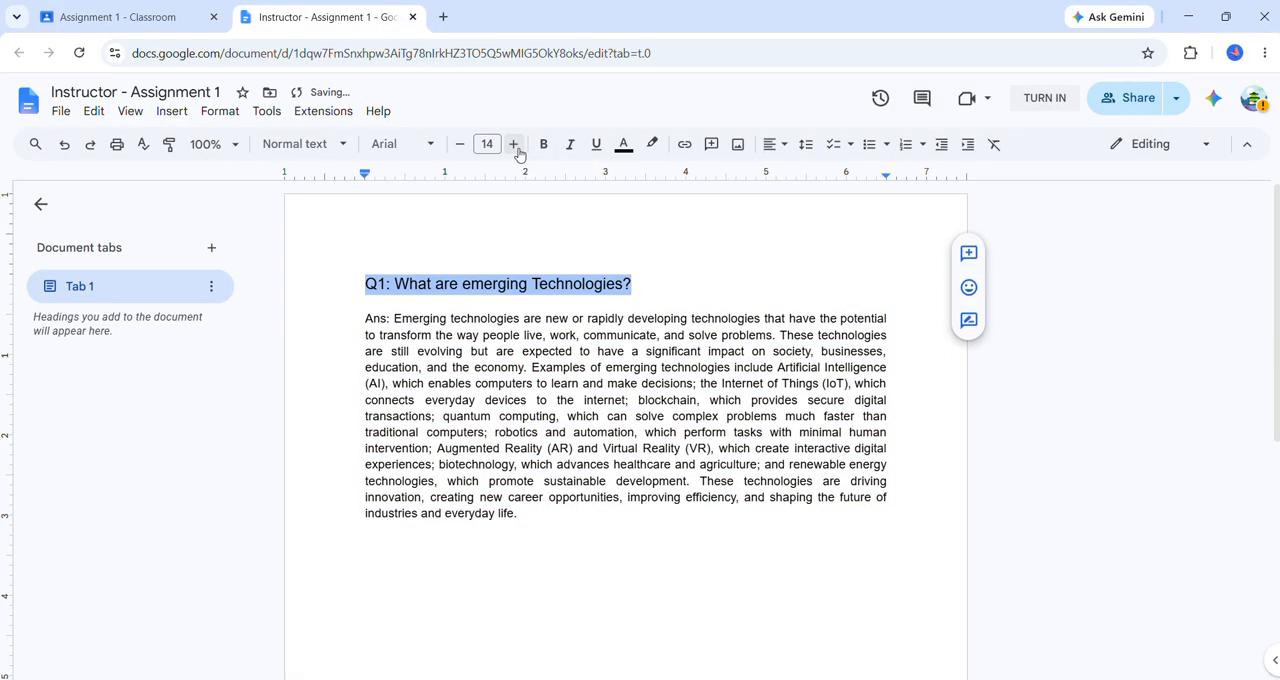
{"action": "left_click", "coordinate": [543, 145]}
{"action": "left_click", "coordinate": [760, 287]}
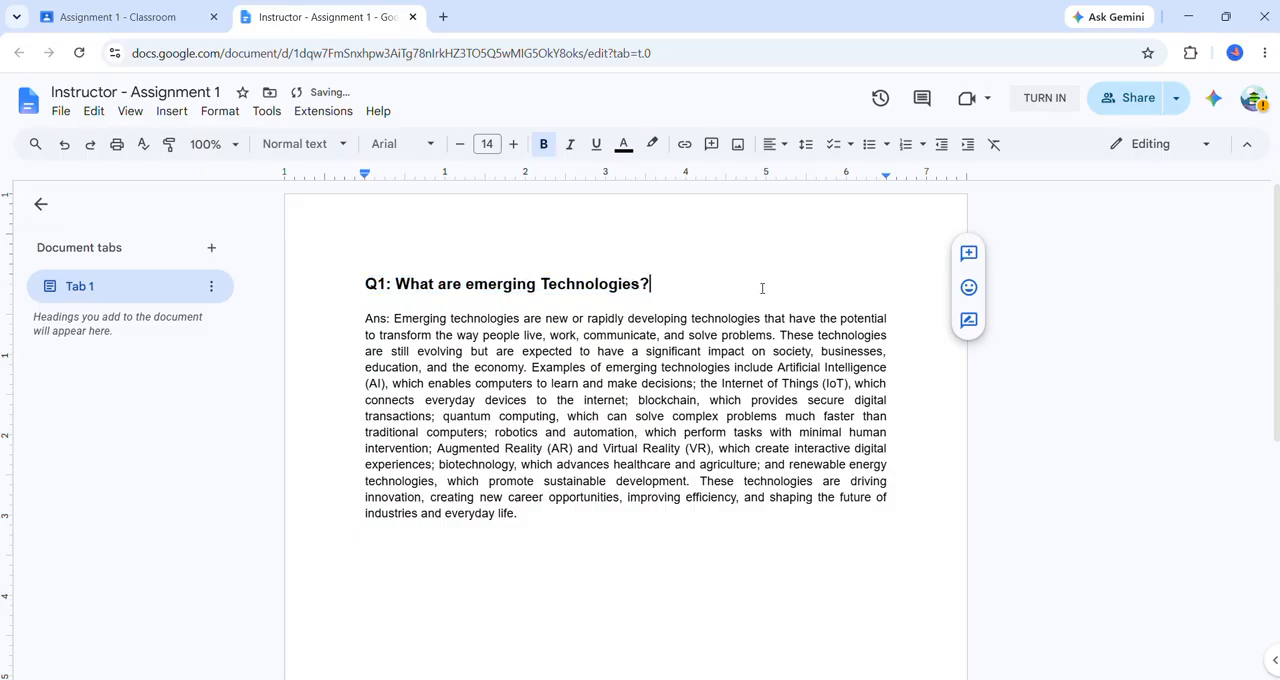
{"action": "left_click", "coordinate": [547, 508]}
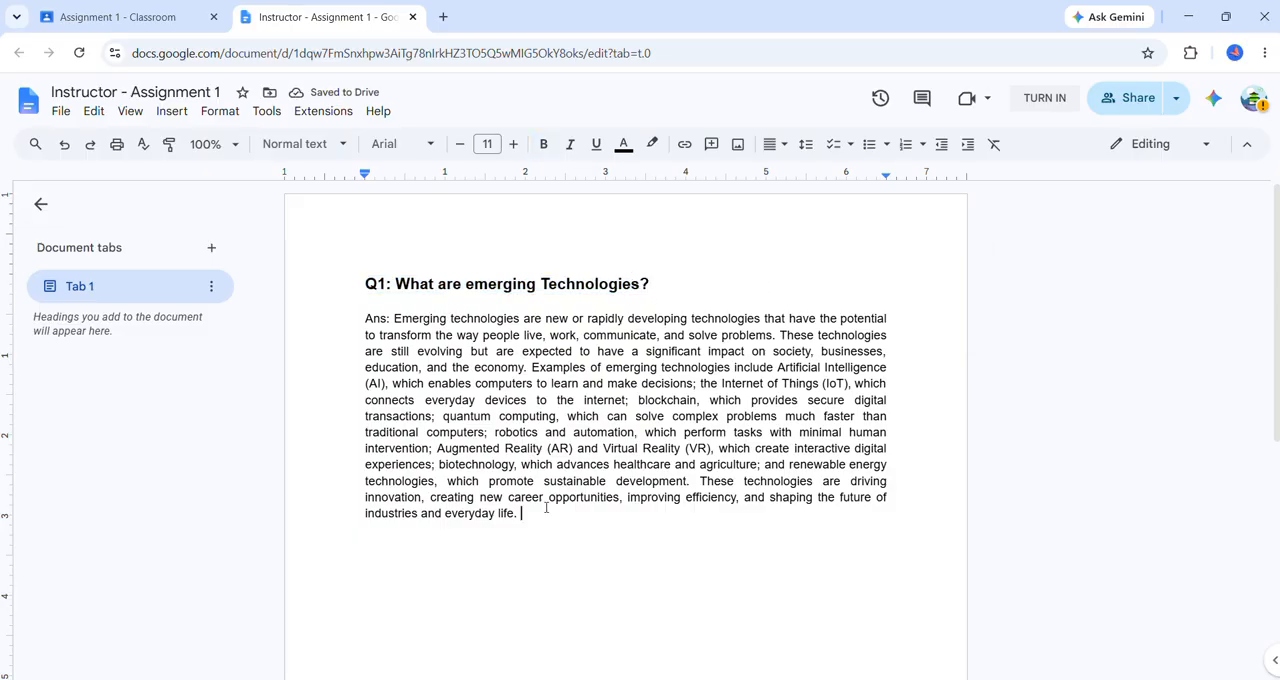
Turn in the finished document for Assignment 1 and confirm the submission.
{"action": "left_click", "coordinate": [1045, 98]}
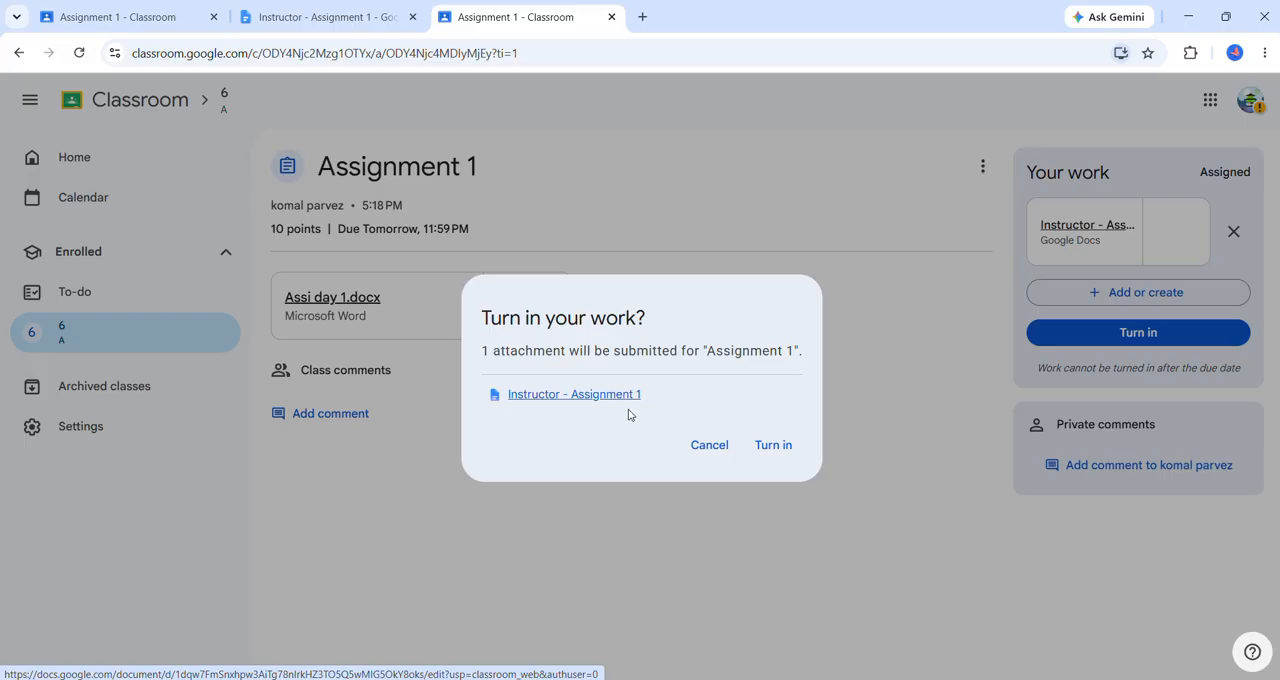
{"action": "left_click", "coordinate": [773, 445]}
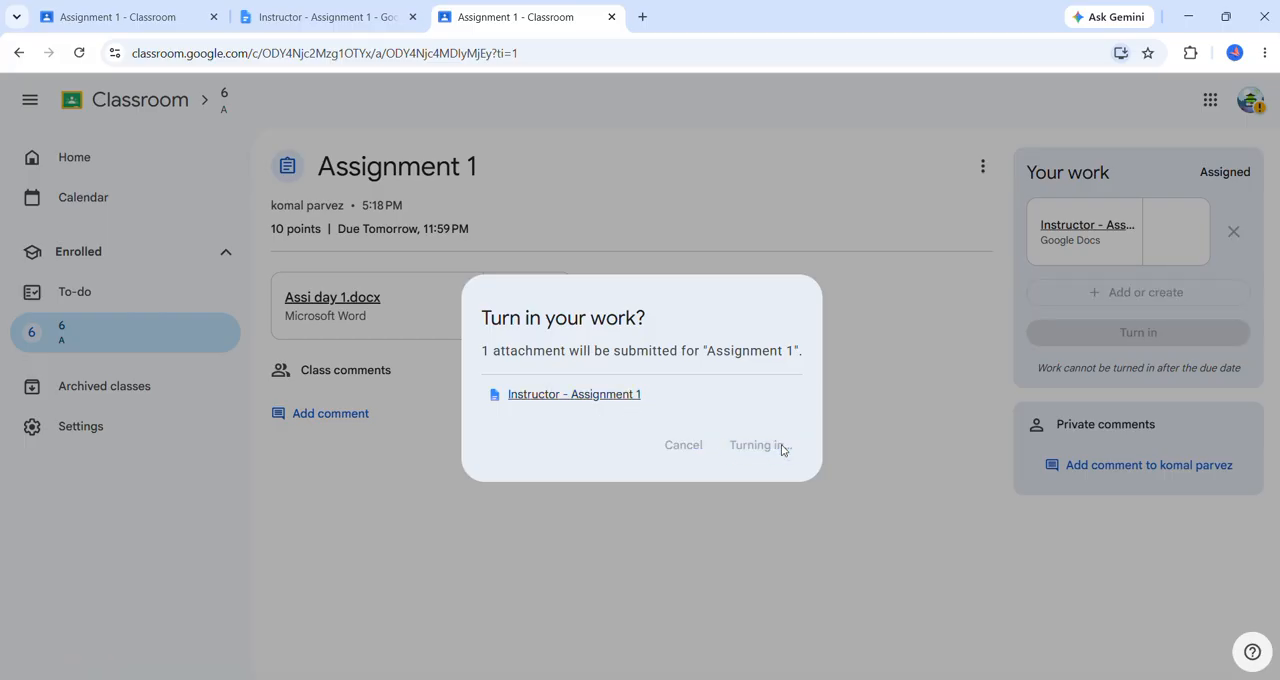